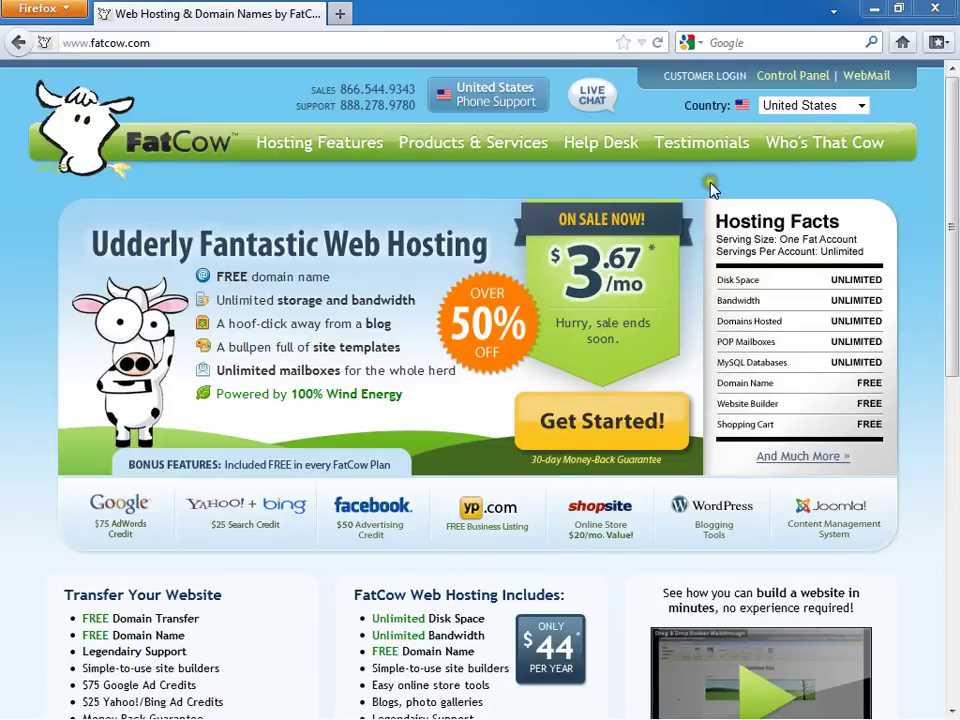
Step: Log in to the FatCow control panel with the account's domain and pasted password
{"action": "left_click", "coordinate": [789, 76]}
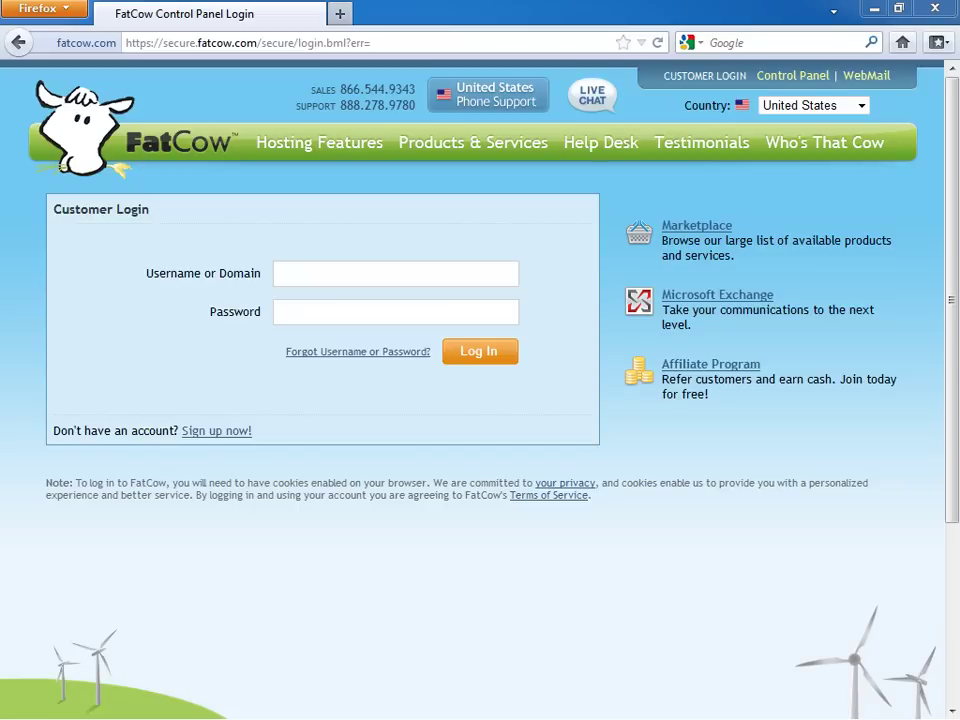
{"action": "left_click", "coordinate": [347, 265]}
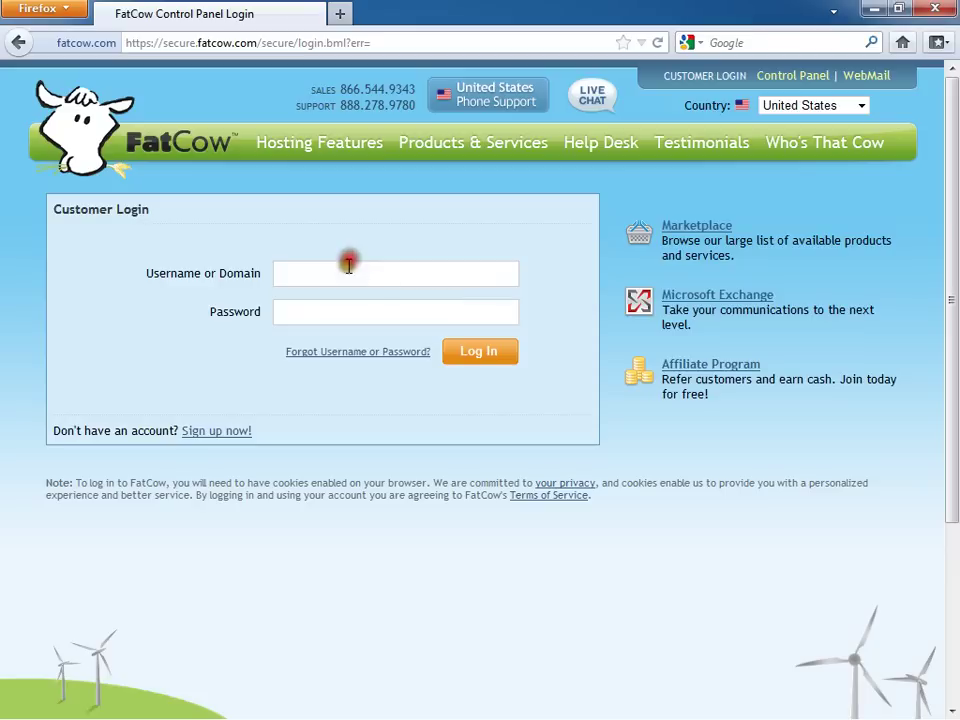
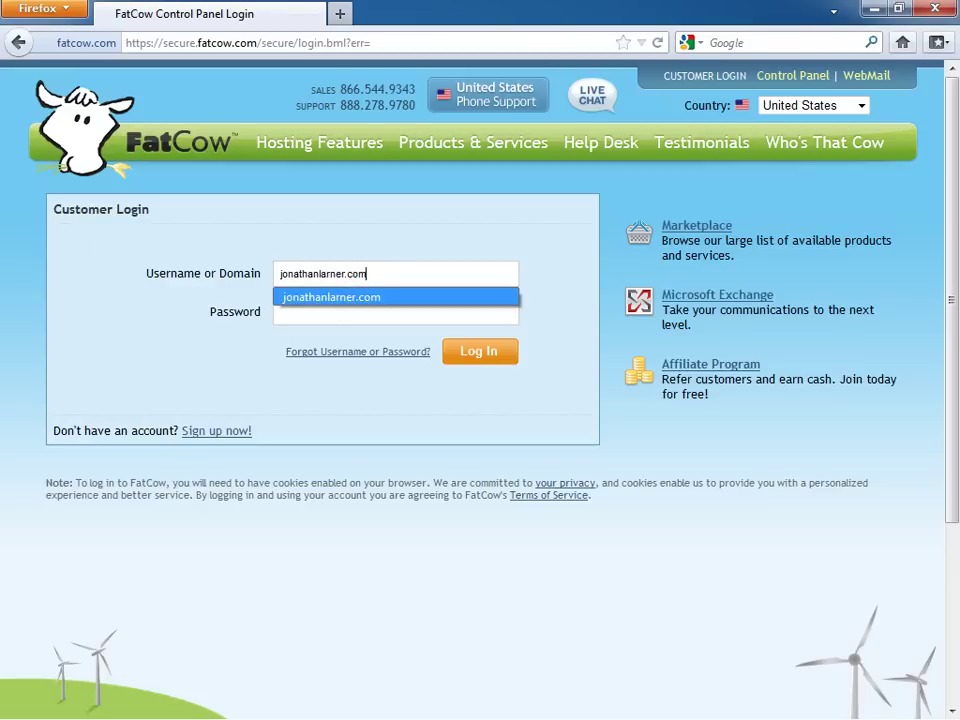
{"action": "key", "text": "Tab"}
{"action": "left_click", "coordinate": [328, 312]}
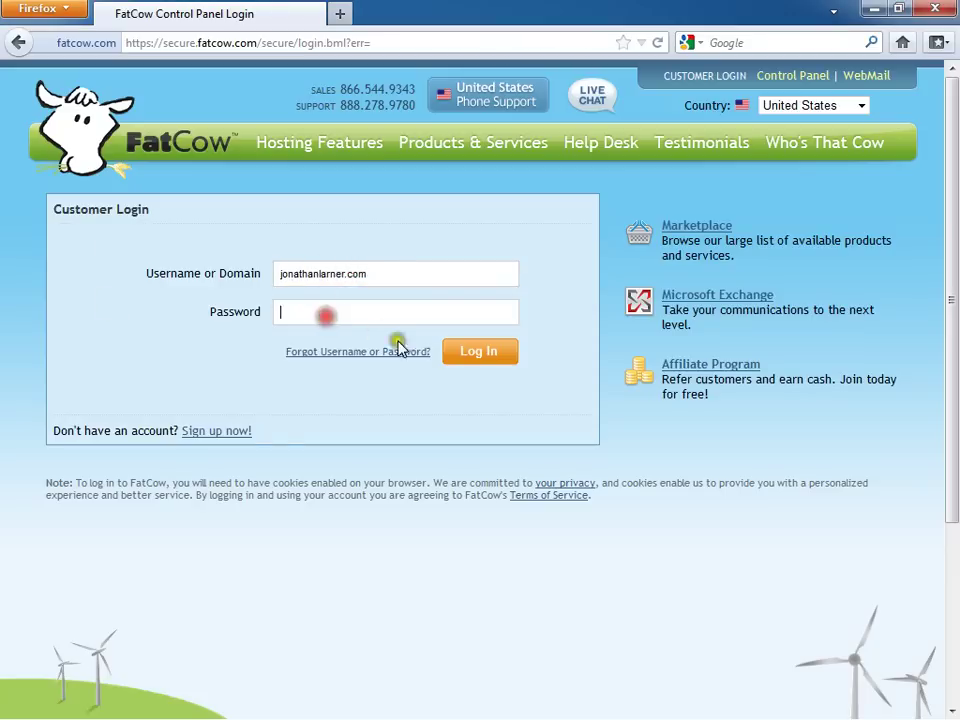
{"action": "key", "text": "ctrl+v"}
{"action": "left_click", "coordinate": [478, 351]}
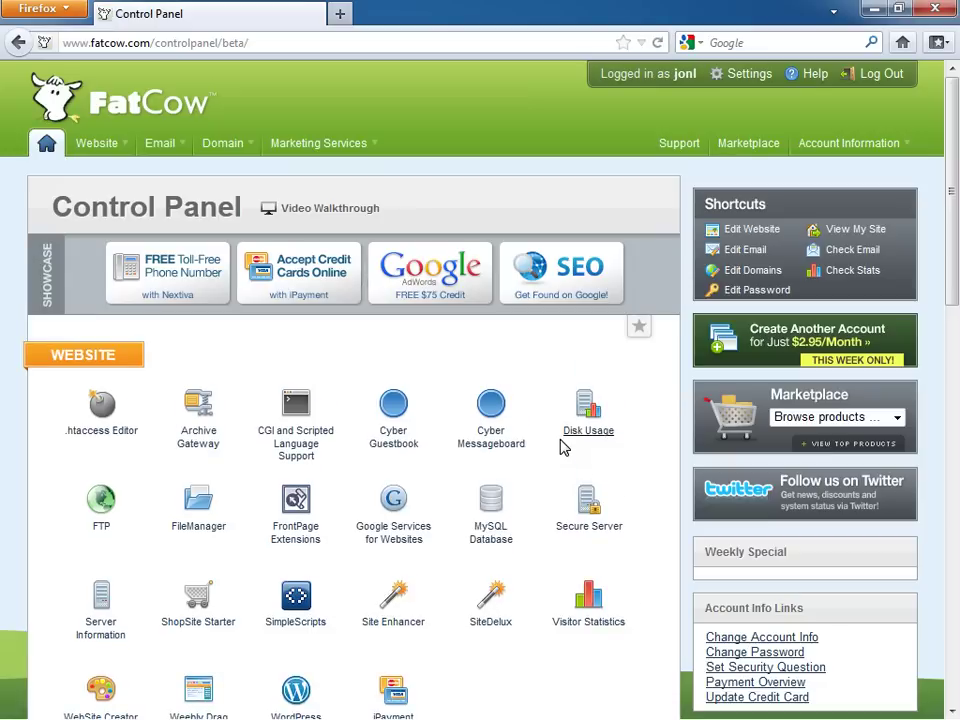
Step: Scroll to the Website section and launch the WordPress one-click installer
{"action": "left_click", "coordinate": [449, 395]}
{"action": "scroll", "coordinate": [449, 400], "scroll_direction": "down", "scroll_amount": 4}
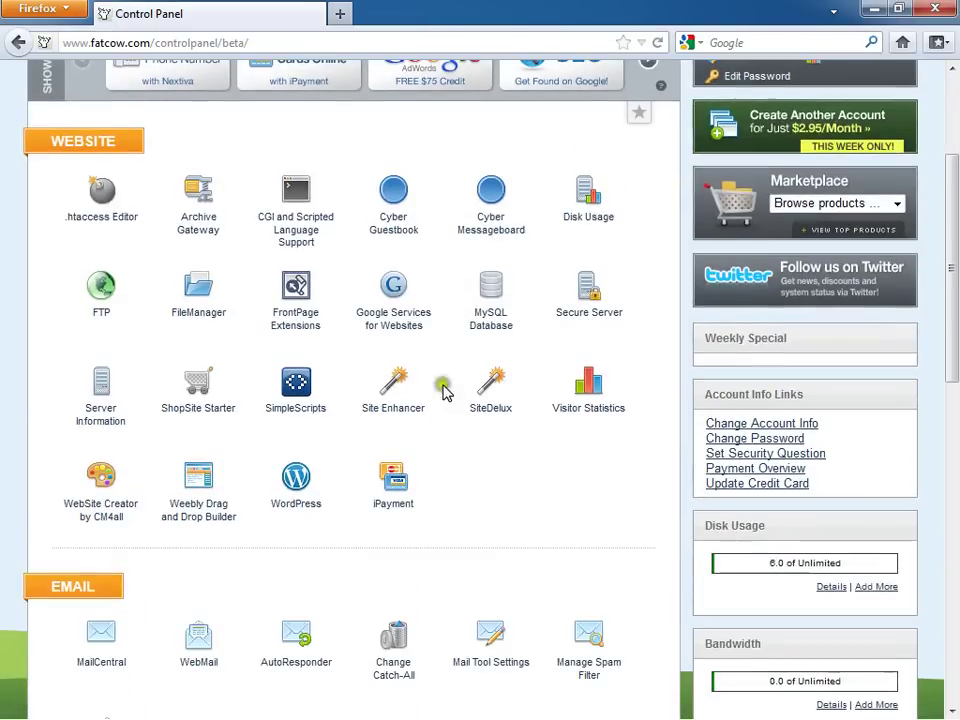
{"action": "left_click", "coordinate": [296, 480]}
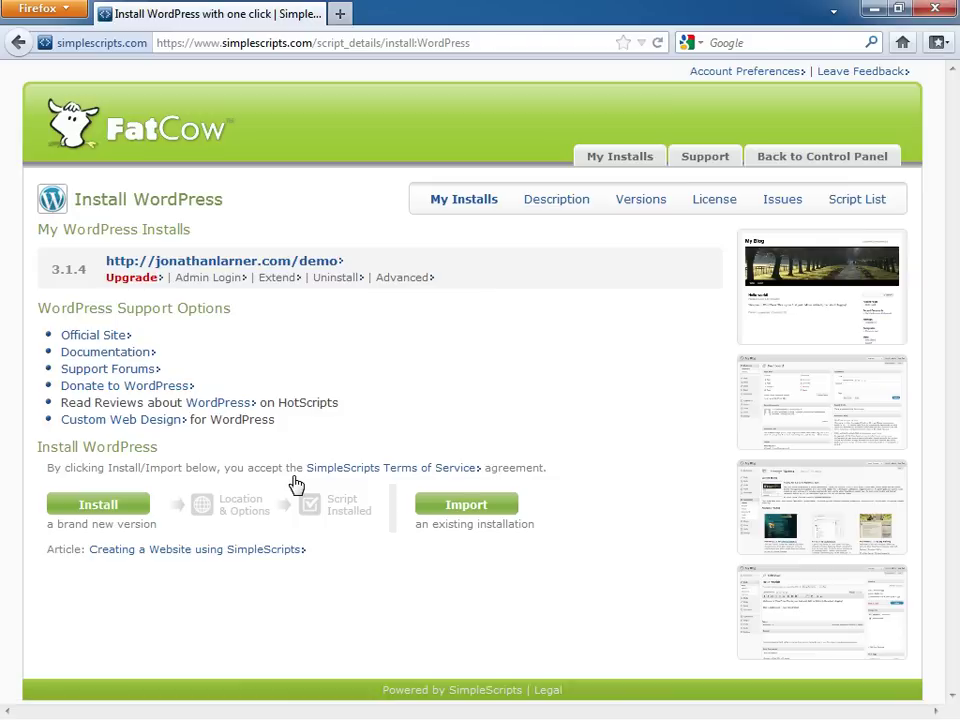
Step: Start a new install of WordPress 3.1.4 (Stable) on the non-www domain into folder demo2
{"action": "left_click", "coordinate": [111, 511]}
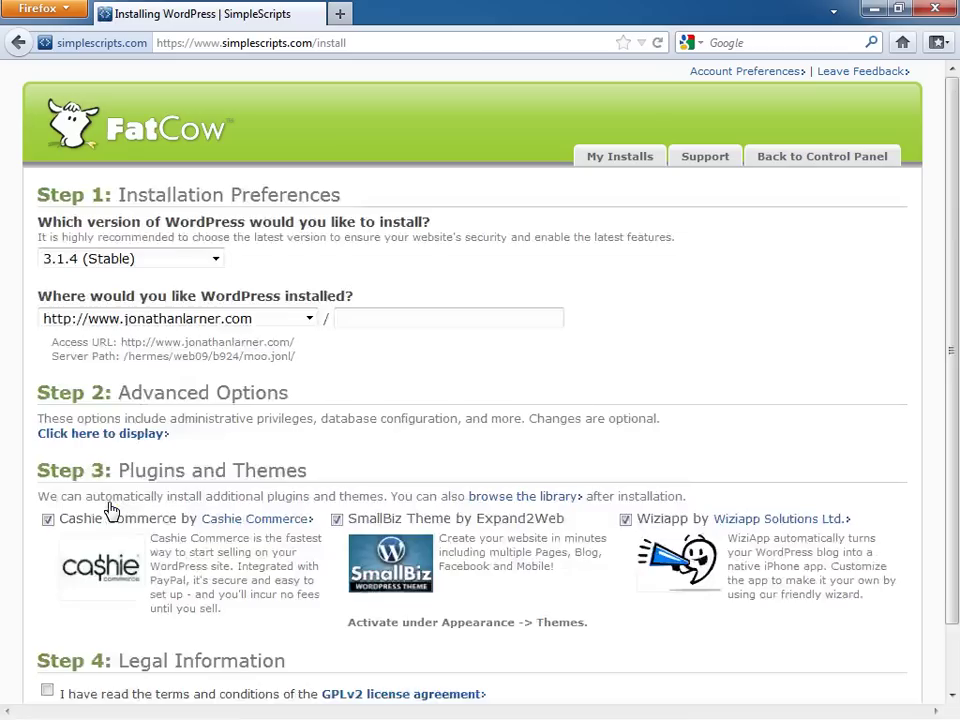
{"action": "left_click", "coordinate": [215, 262]}
{"action": "left_click", "coordinate": [100, 277]}
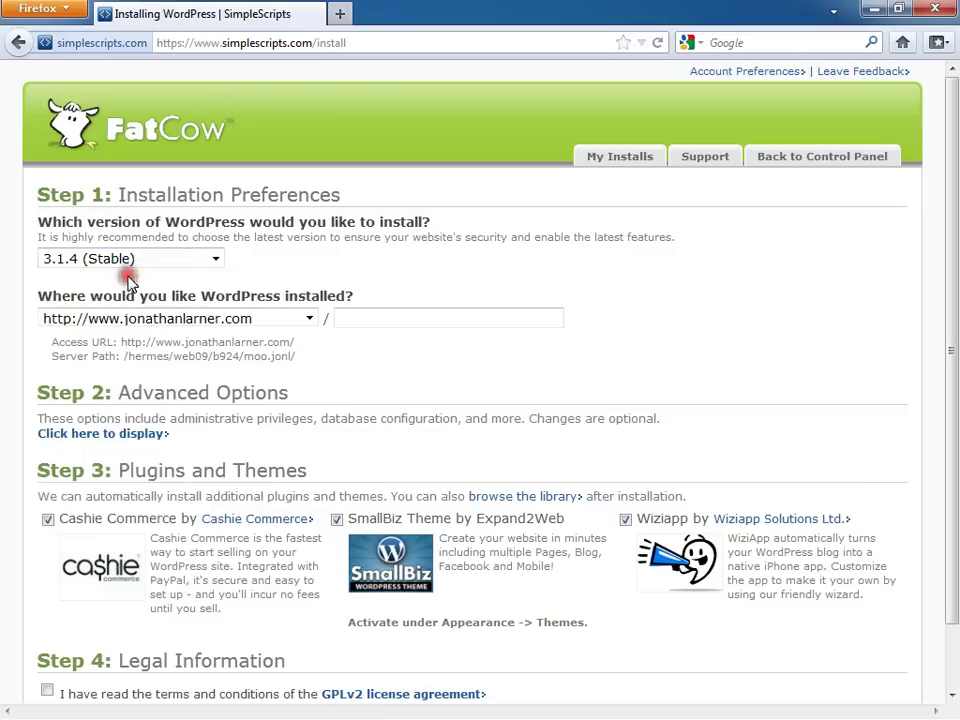
{"action": "left_click", "coordinate": [309, 319]}
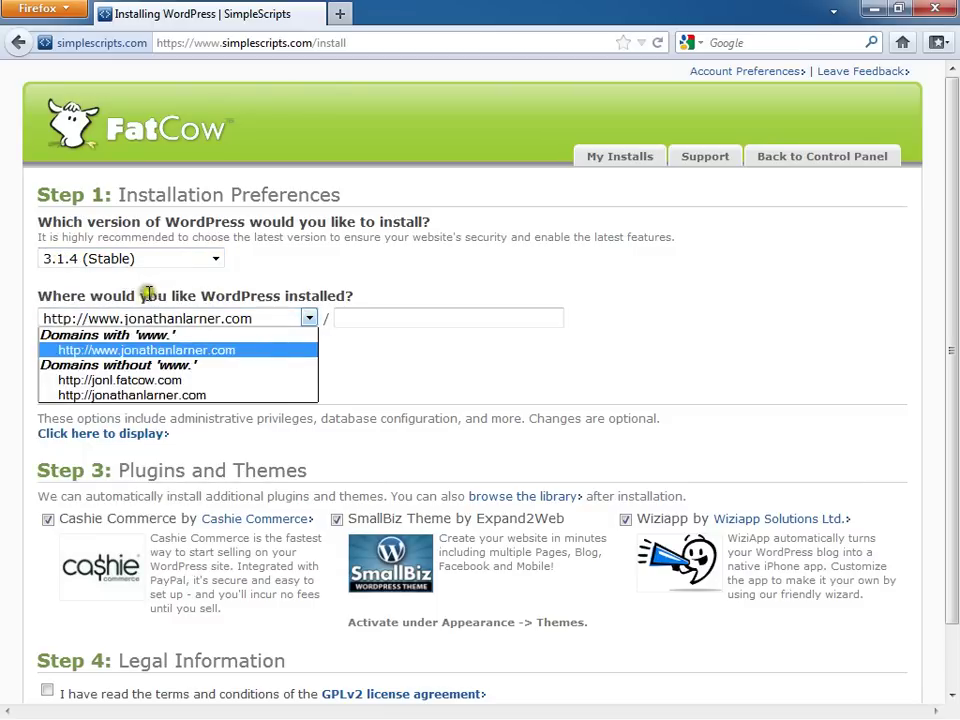
{"action": "left_click", "coordinate": [151, 394]}
{"action": "left_click", "coordinate": [362, 317]}
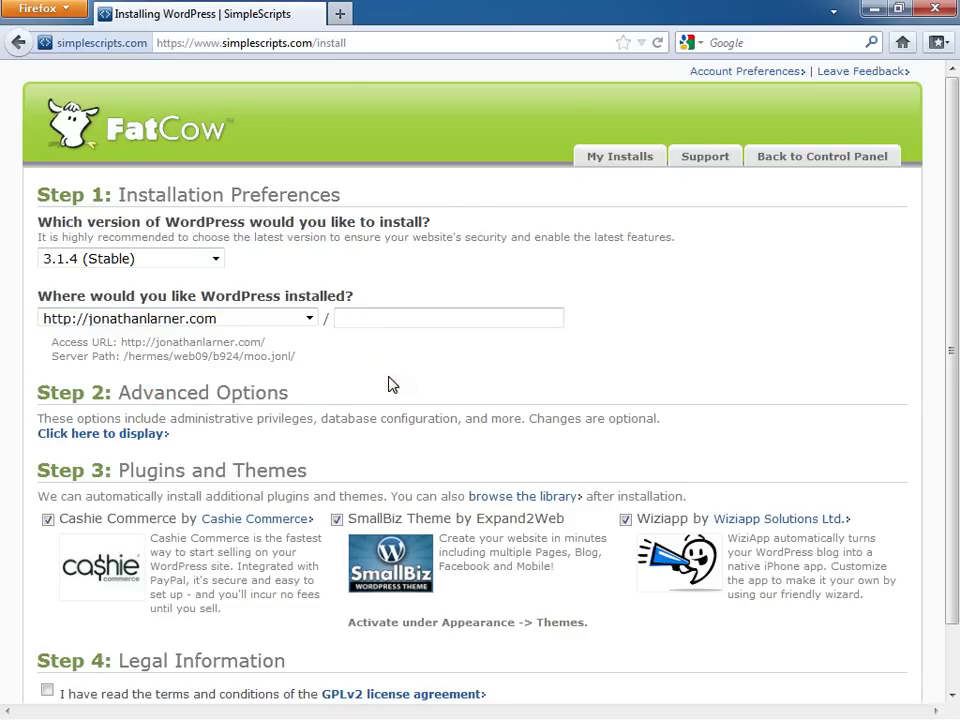
{"action": "type", "text": "demo"}
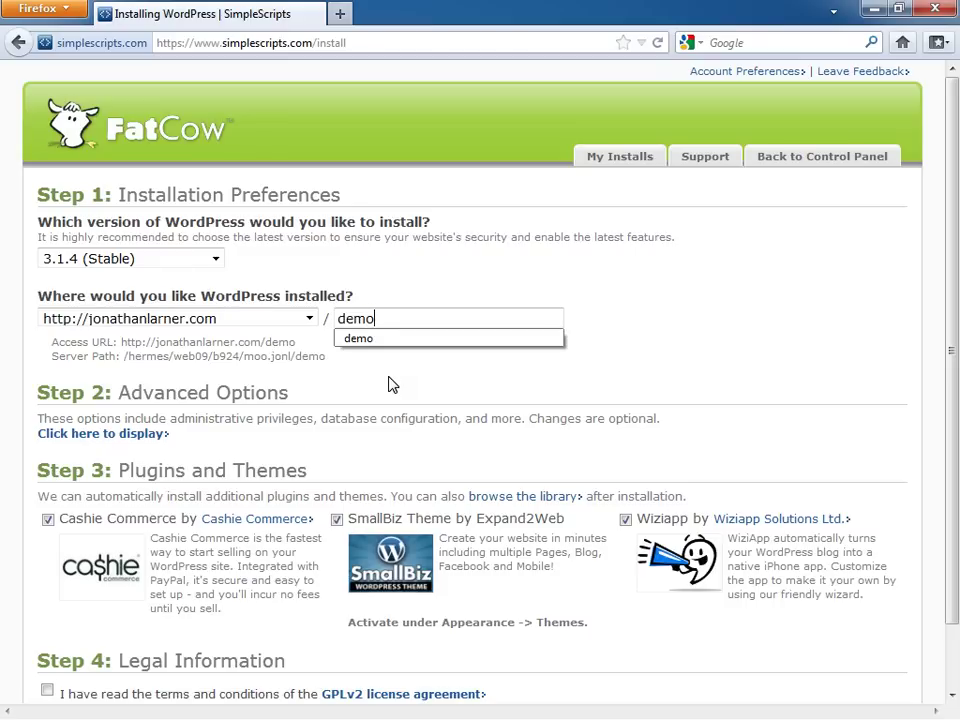
{"action": "type", "text": "2"}
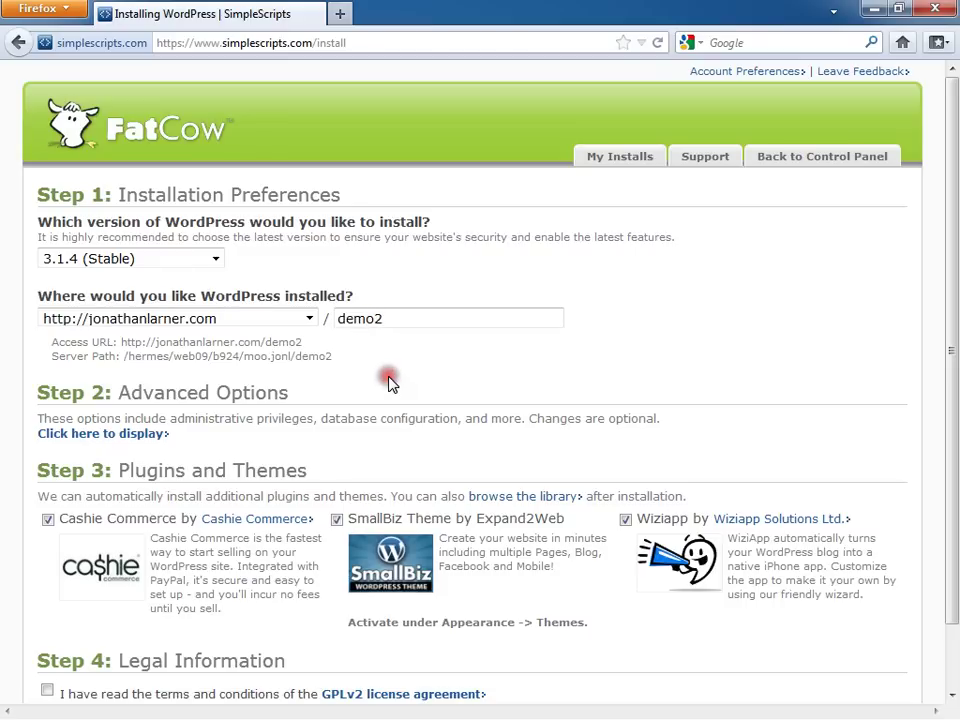
{"action": "left_click_drag", "start_coordinate": [422, 320], "coordinate": [316, 320]}
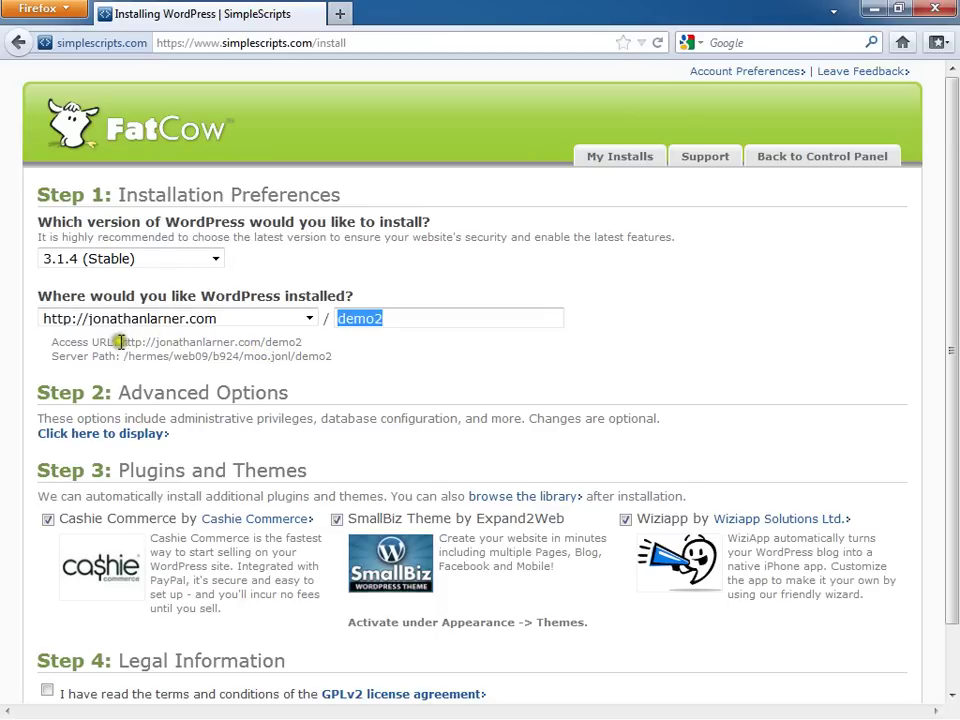
{"action": "left_click", "coordinate": [411, 358]}
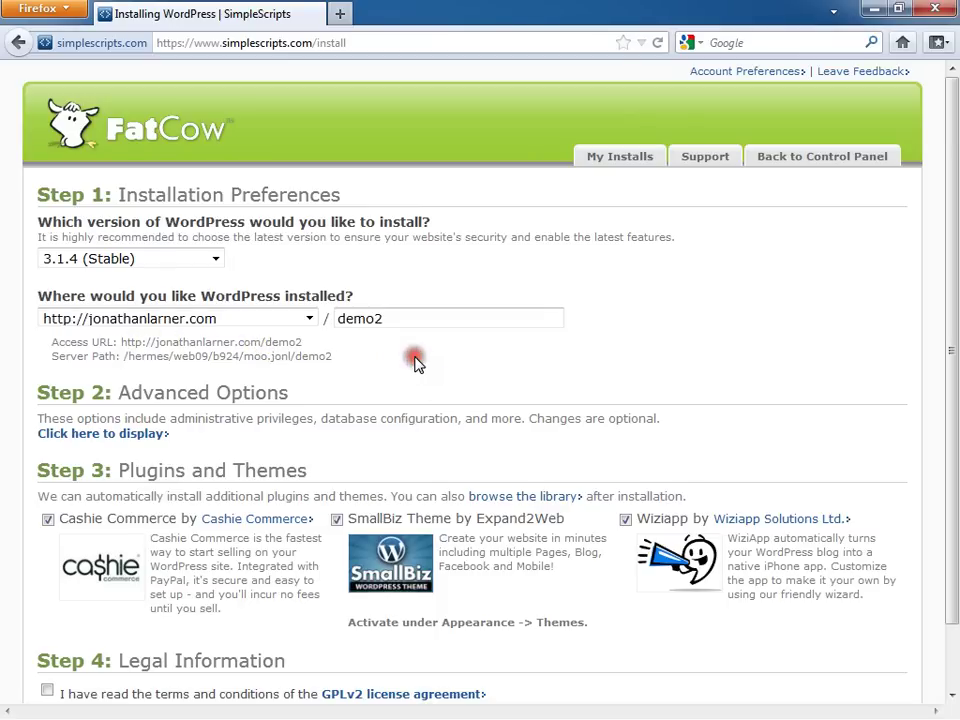
Step: Reveal the advanced options and change the site name from My Blog to Demo Site
{"action": "scroll", "coordinate": [418, 364], "scroll_direction": "down", "scroll_amount": 2}
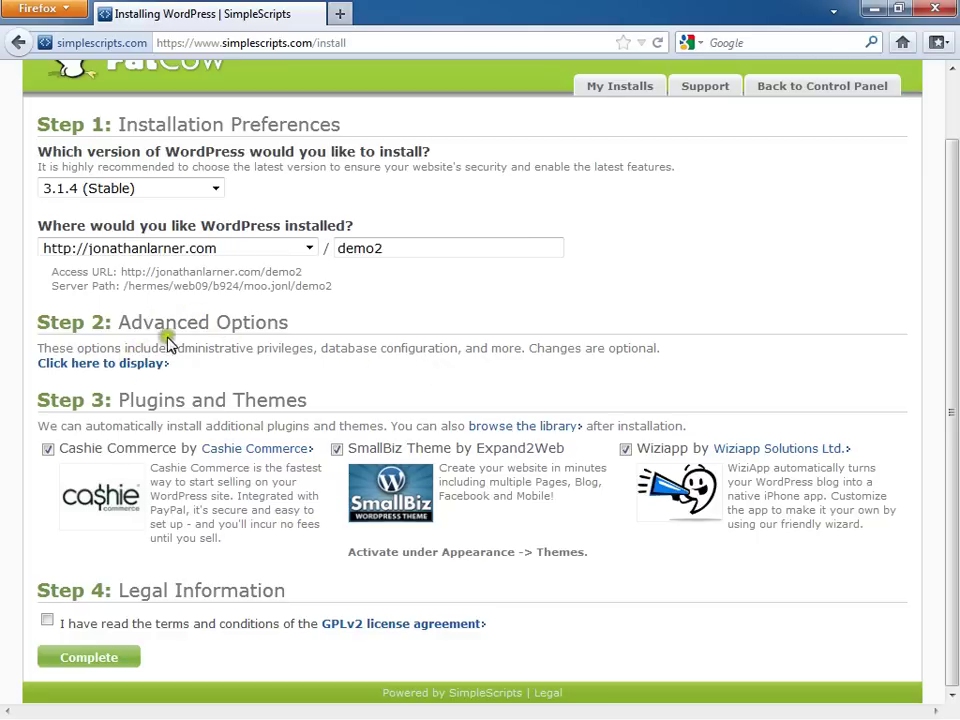
{"action": "left_click", "coordinate": [139, 364]}
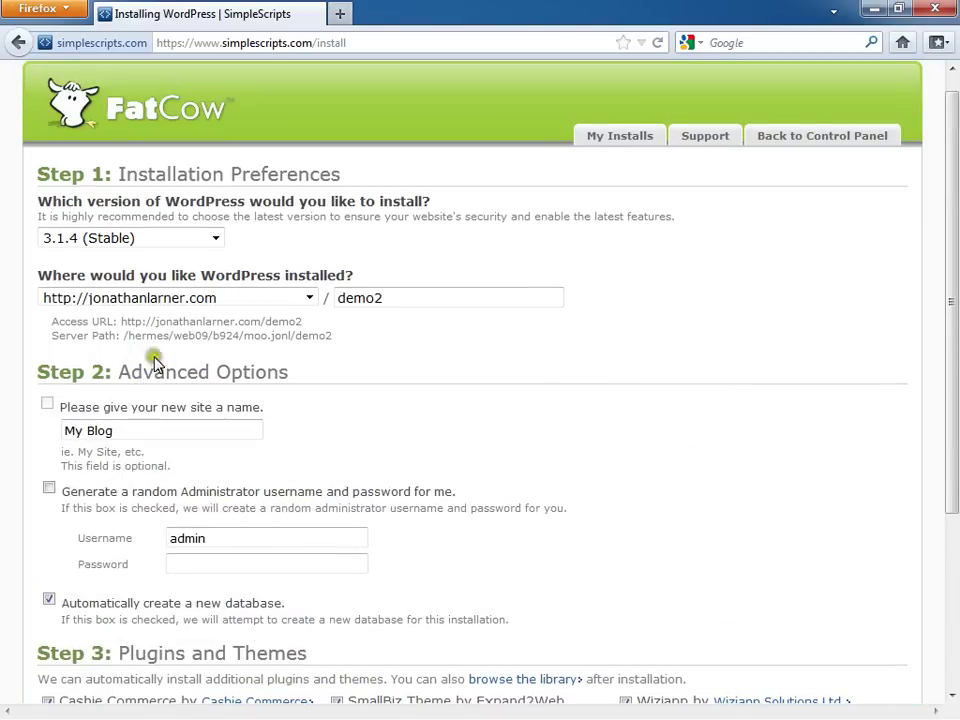
{"action": "scroll", "coordinate": [154, 364], "scroll_direction": "down", "scroll_amount": 3}
{"action": "left_click_drag", "start_coordinate": [114, 325], "coordinate": [74, 325]}
{"action": "type", "text": "Demo"}
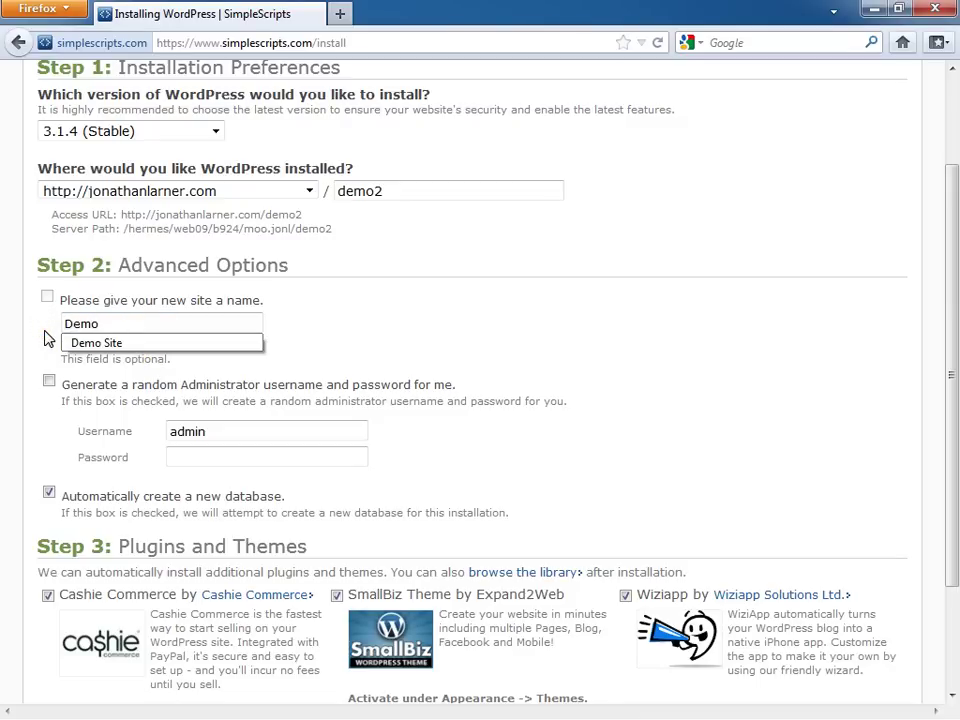
{"action": "key", "text": "Down"}
{"action": "key", "text": "Return"}
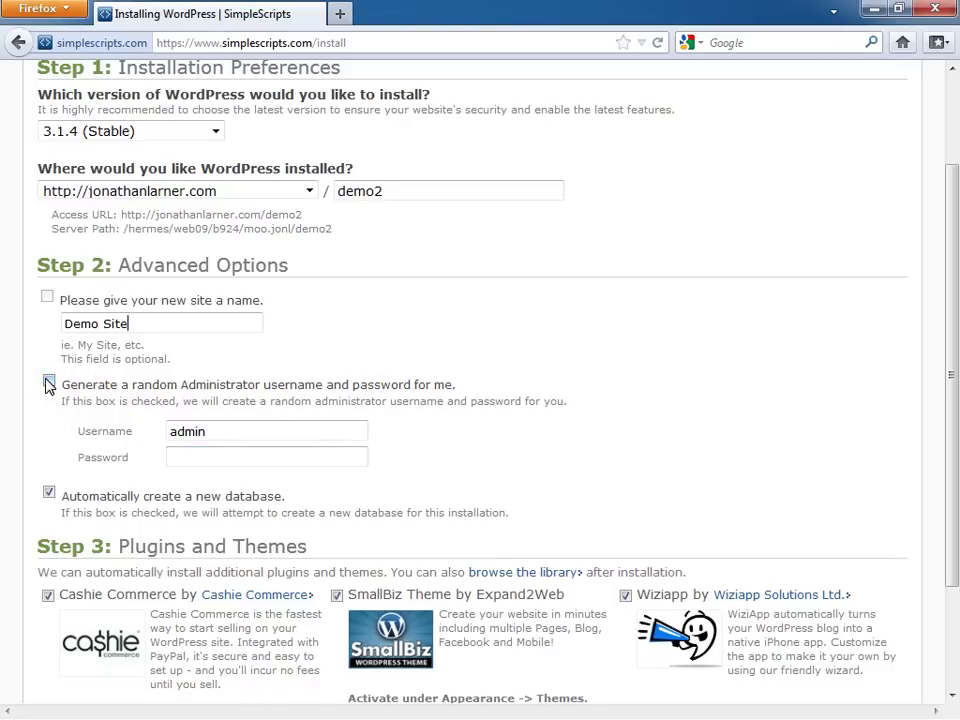
Step: Tick the random administrator credentials option and accept the GPLv2 license terms
{"action": "left_click", "coordinate": [48, 384]}
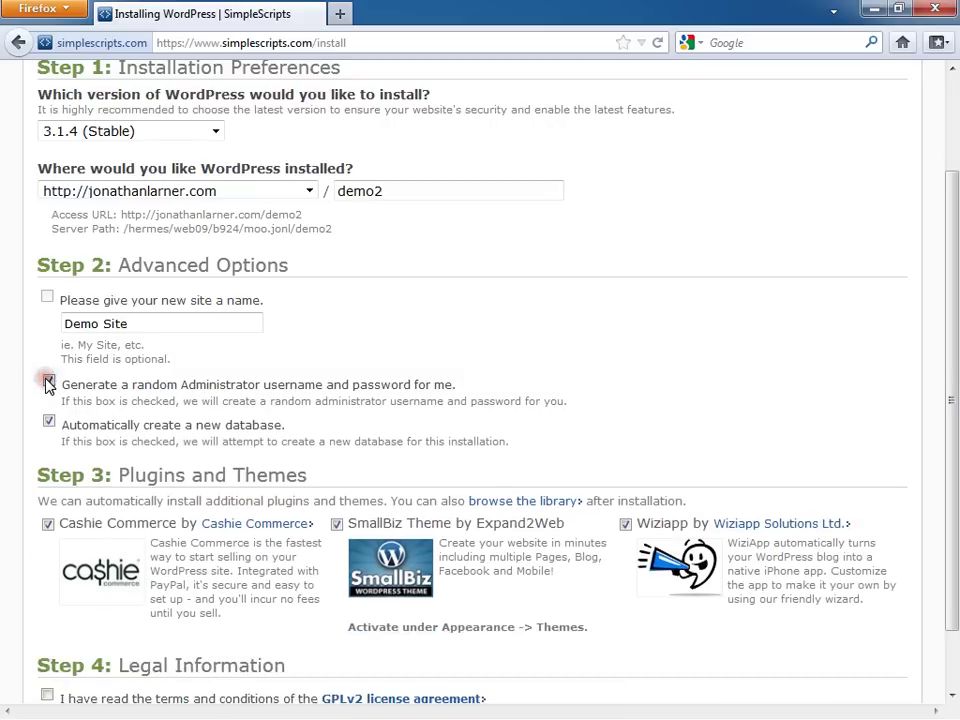
{"action": "scroll", "coordinate": [48, 384], "scroll_direction": "down", "scroll_amount": 1}
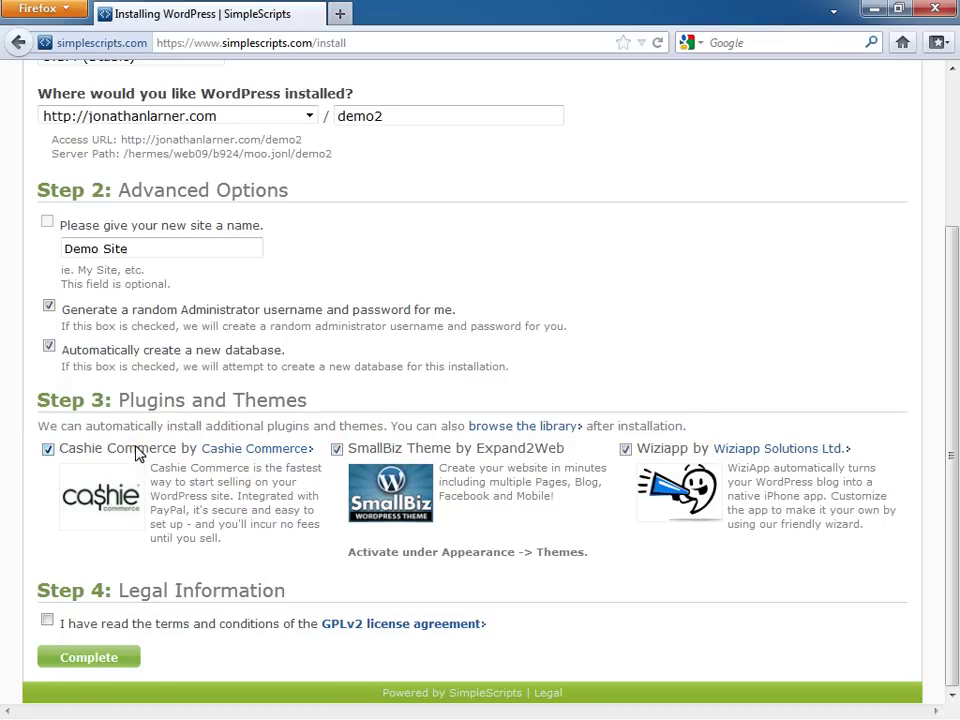
{"action": "left_click", "coordinate": [49, 620]}
Step: Click Complete and wait for the demo2 installation to report Installation Complete
{"action": "left_click", "coordinate": [94, 660]}
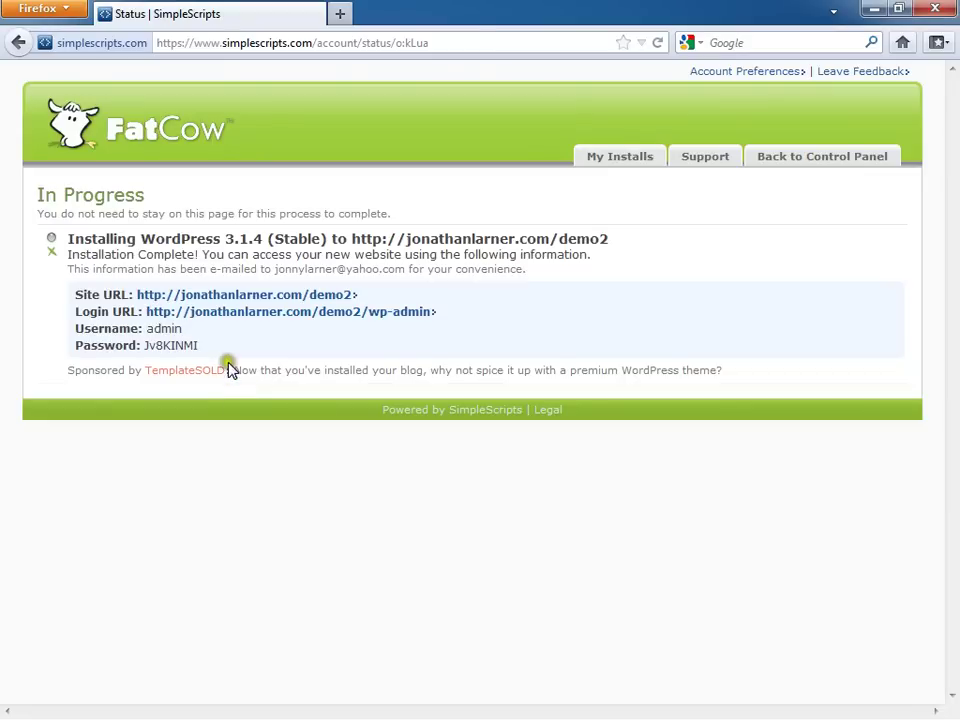
Step: Copy the generated admin password and open the demo2 wp-admin login page in a new tab
{"action": "left_click_drag", "start_coordinate": [200, 345], "coordinate": [143, 345]}
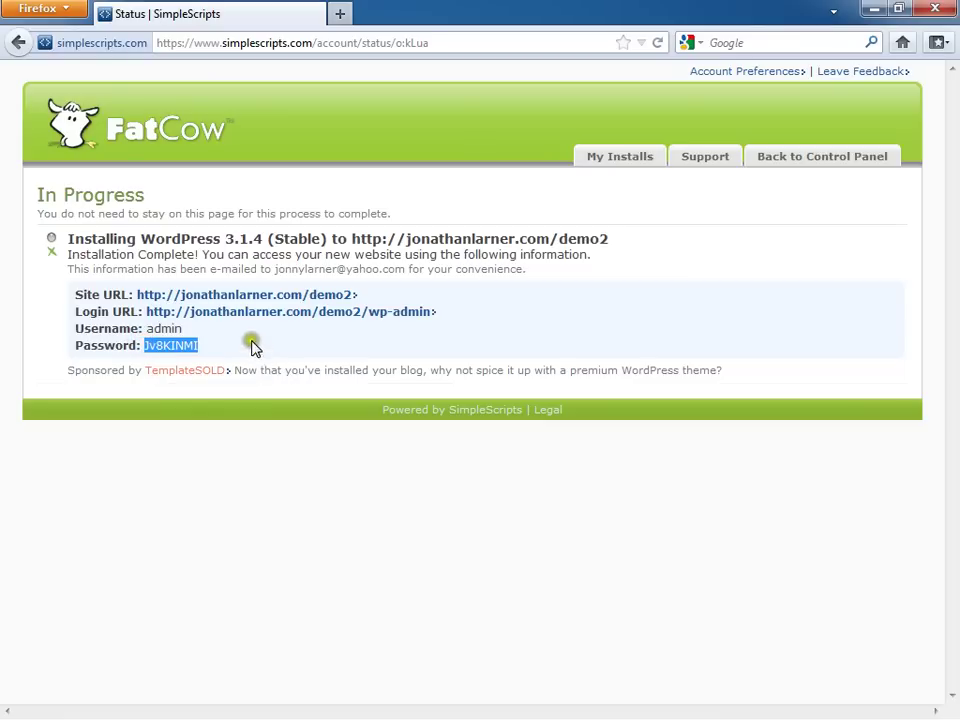
{"action": "left_click", "coordinate": [237, 318]}
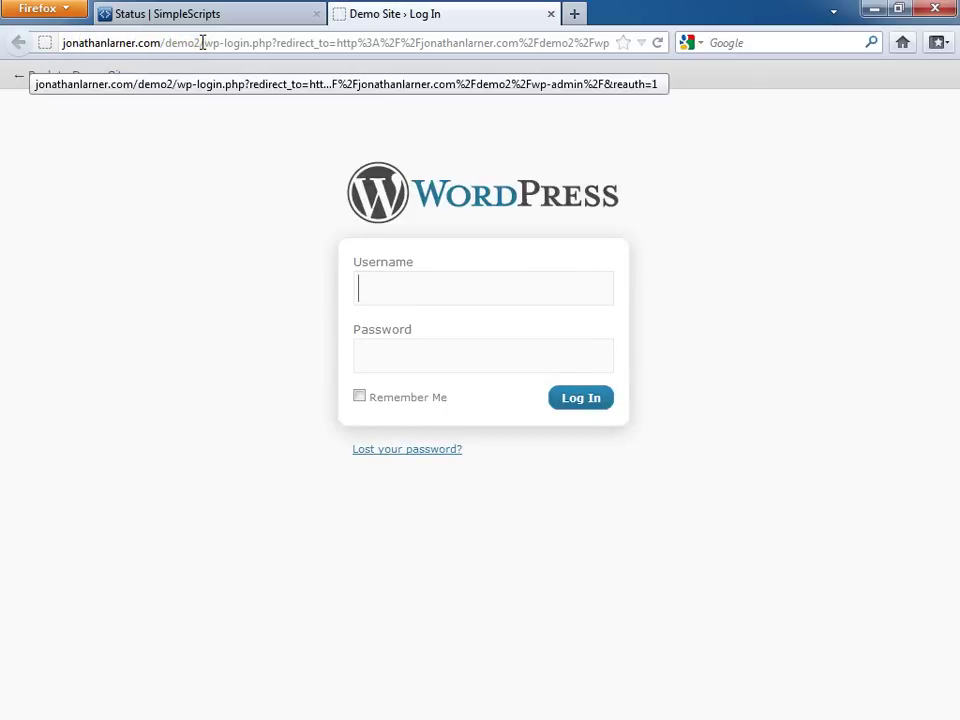
Step: Sign in to WordPress as admin with the pasted generated password
{"action": "type", "text": "admin"}
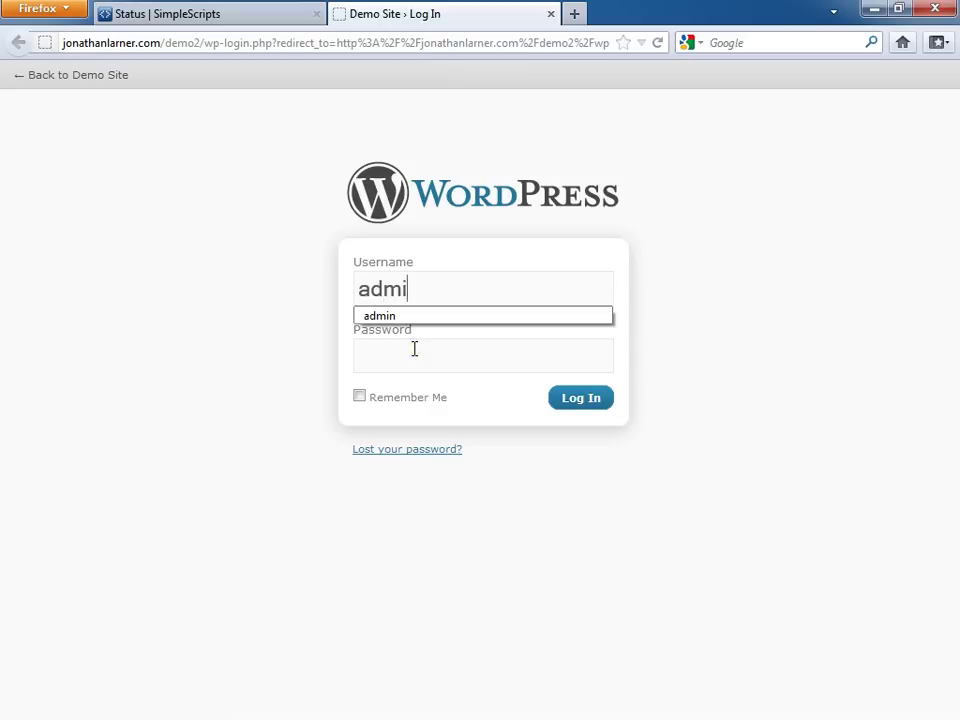
{"action": "left_click", "coordinate": [414, 348]}
{"action": "type", "text": "********"}
{"action": "left_click", "coordinate": [584, 405]}
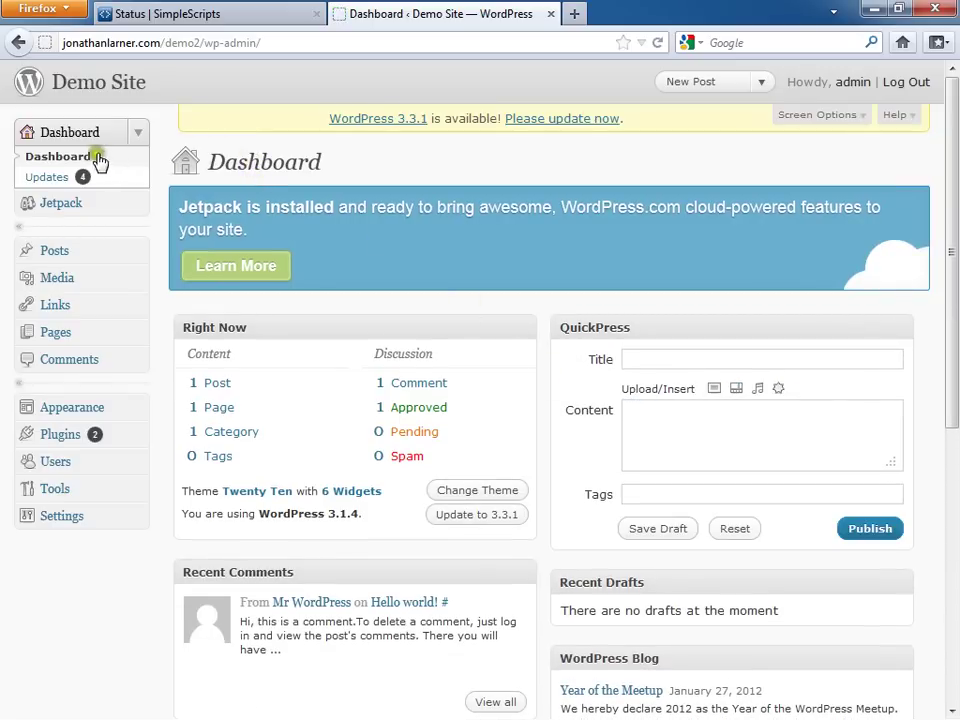
Step: Visit the Demo Site front page showing the Hello world! post
{"action": "left_click", "coordinate": [121, 88]}
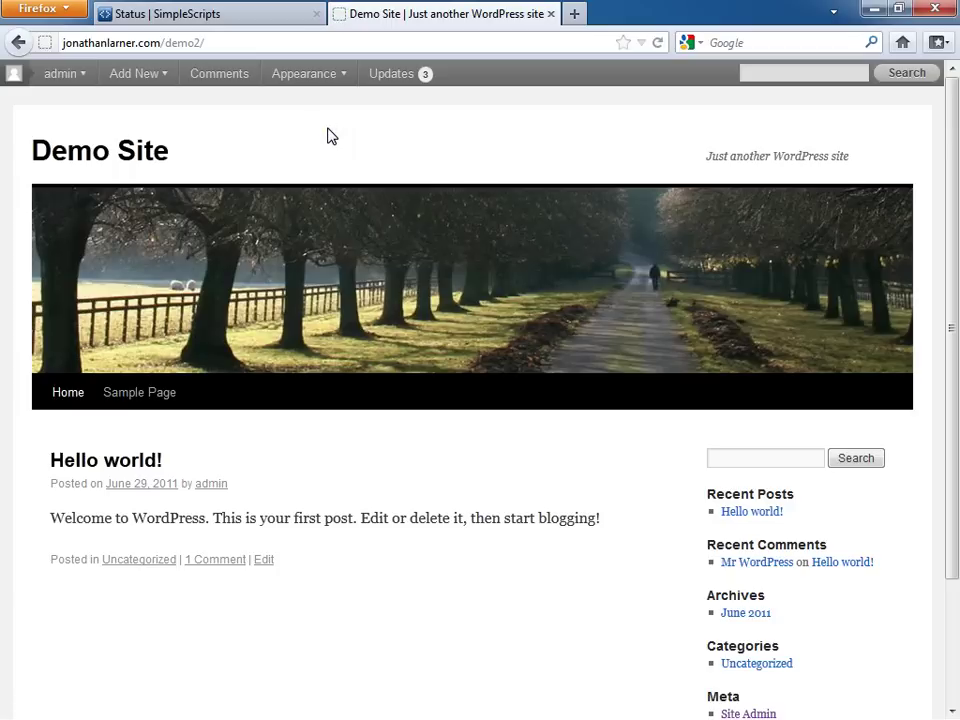